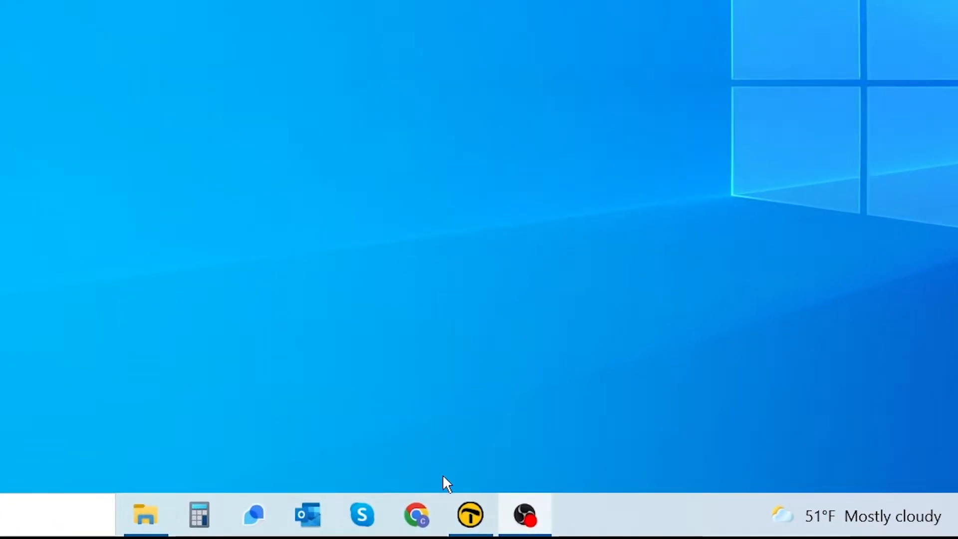
- Open the Desmos graphing calculator at desmos.com/calculator in Chrome
{"action": "left_click", "coordinate": [430, 514]}
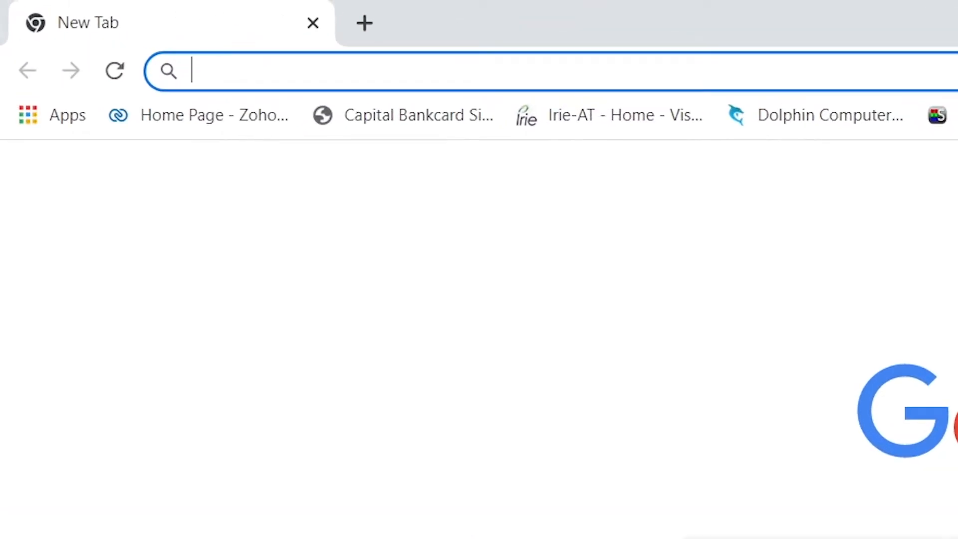
{"action": "type", "text": "de"}
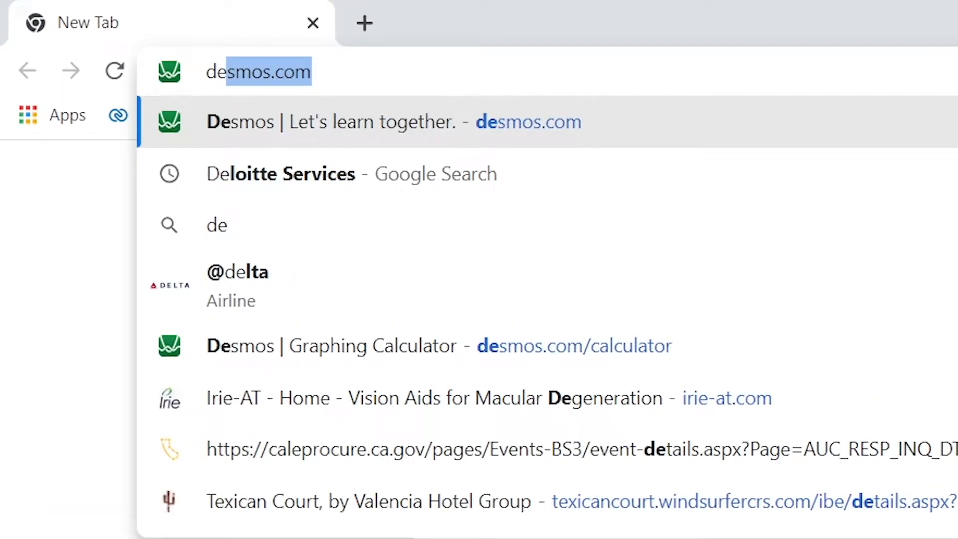
{"action": "type", "text": "smo"}
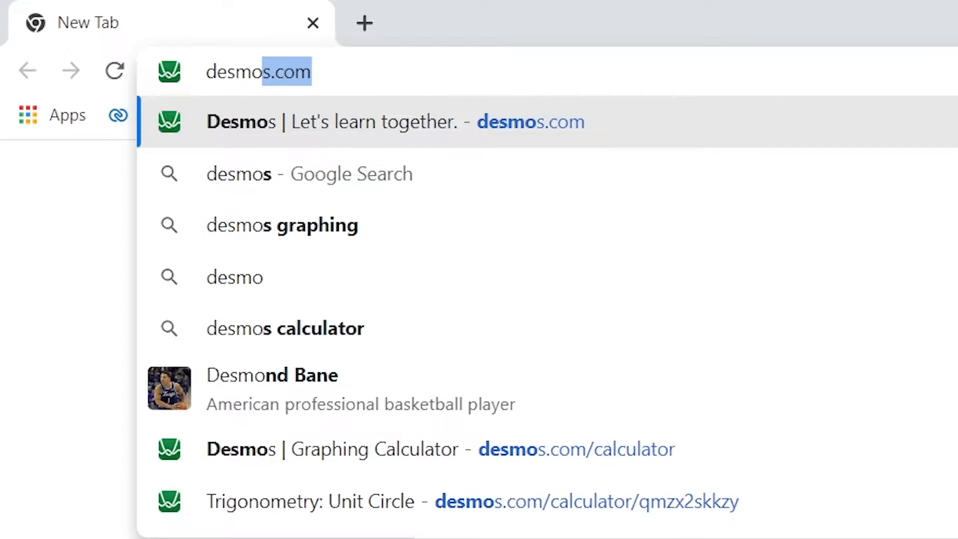
{"action": "type", "text": "s.co"}
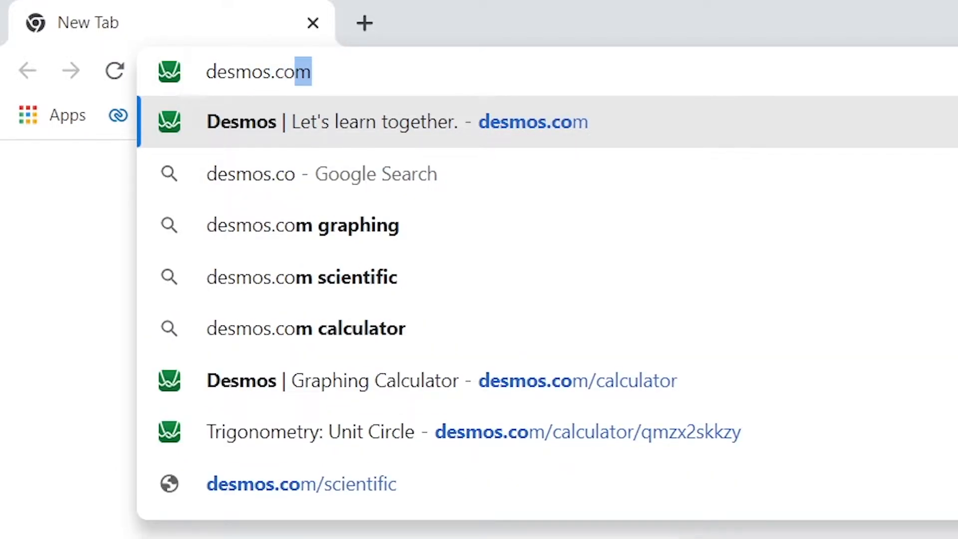
{"action": "type", "text": "m/"}
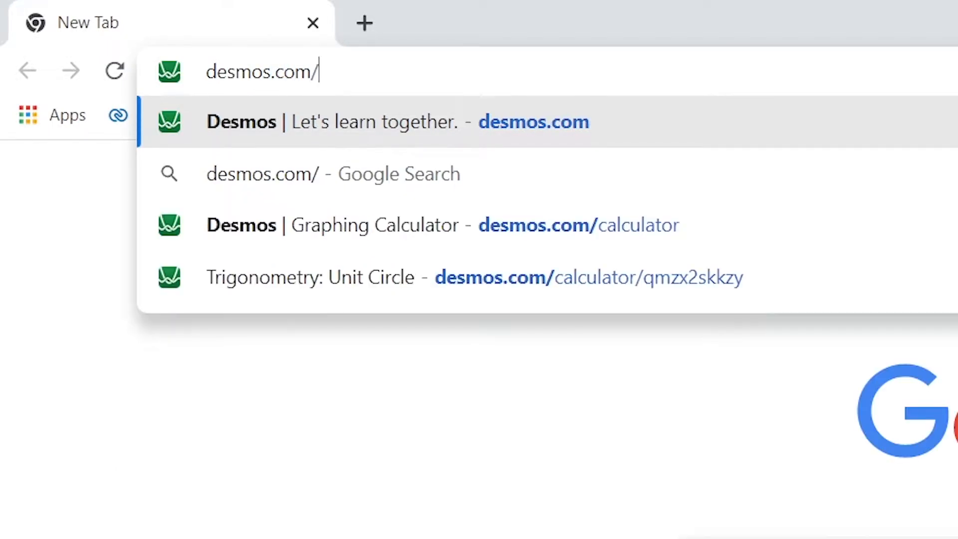
{"action": "key", "text": "Down"}
{"action": "key", "text": "Down"}
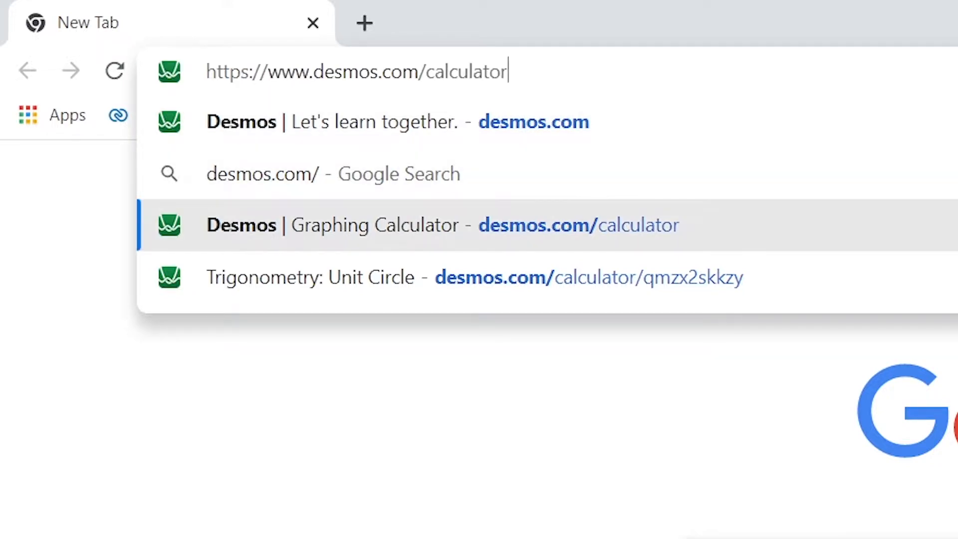
{"action": "key", "text": "Return"}
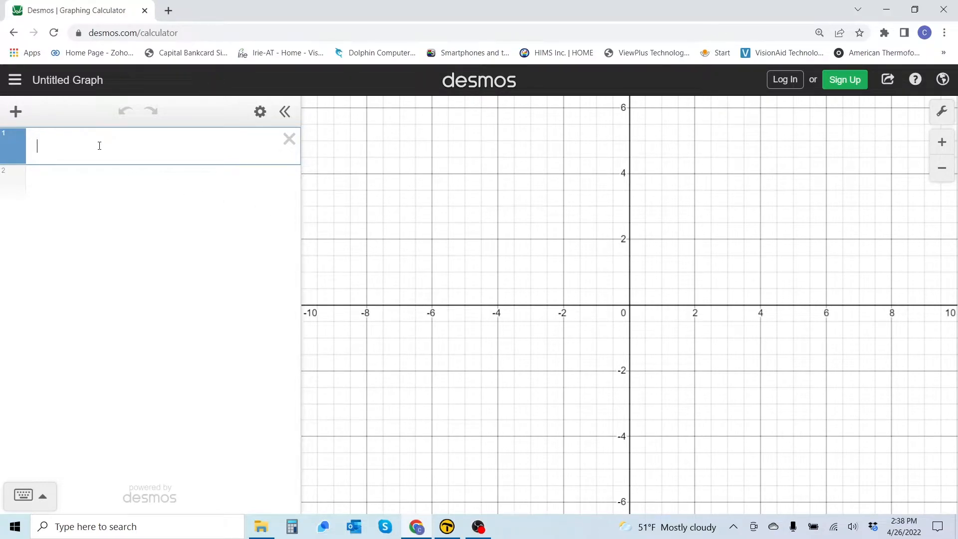
- Open the "Trigonometry: Unit Circle" example graph
{"action": "left_click", "coordinate": [15, 85]}
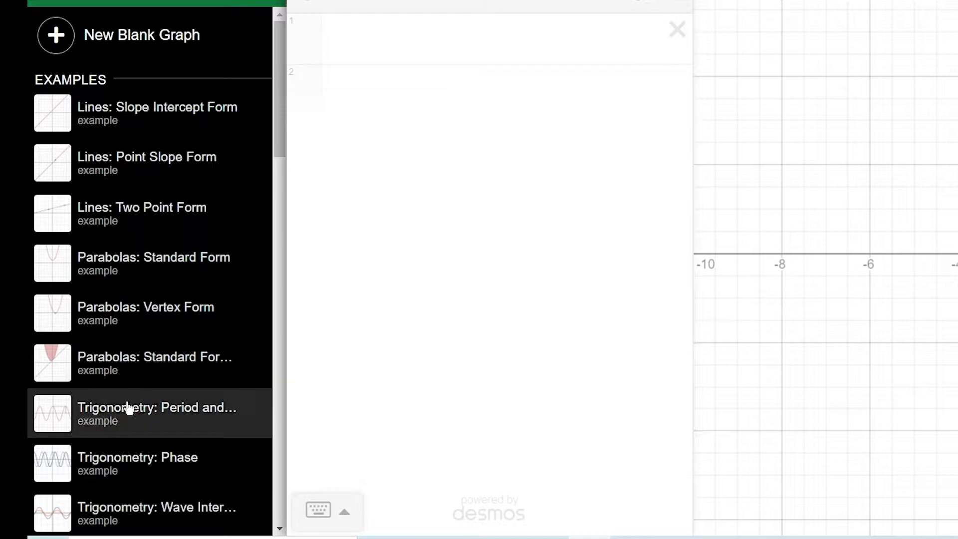
{"action": "scroll", "coordinate": [128, 408], "scroll_direction": "down", "scroll_amount": 2}
{"action": "scroll", "coordinate": [128, 411], "scroll_direction": "down", "scroll_amount": 2}
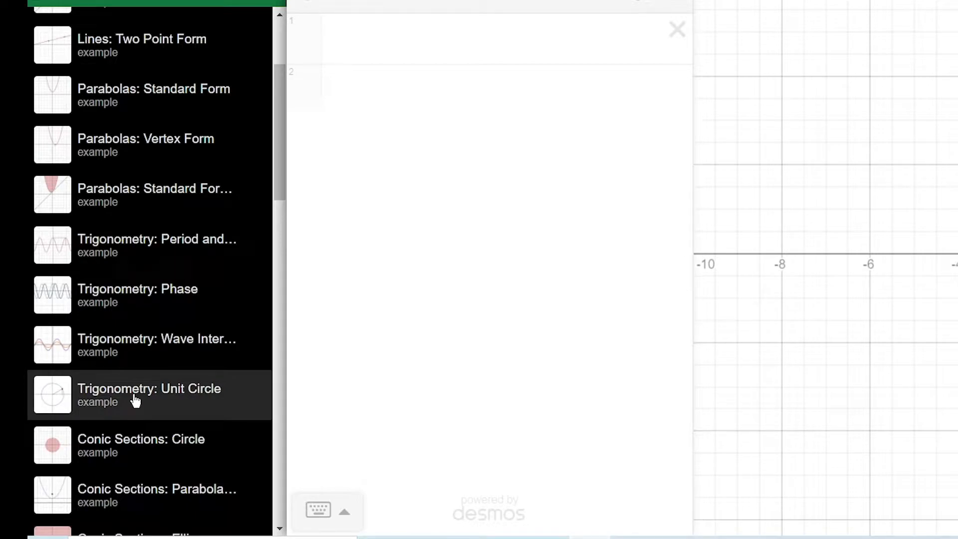
{"action": "scroll", "coordinate": [135, 401], "scroll_direction": "down", "scroll_amount": 2}
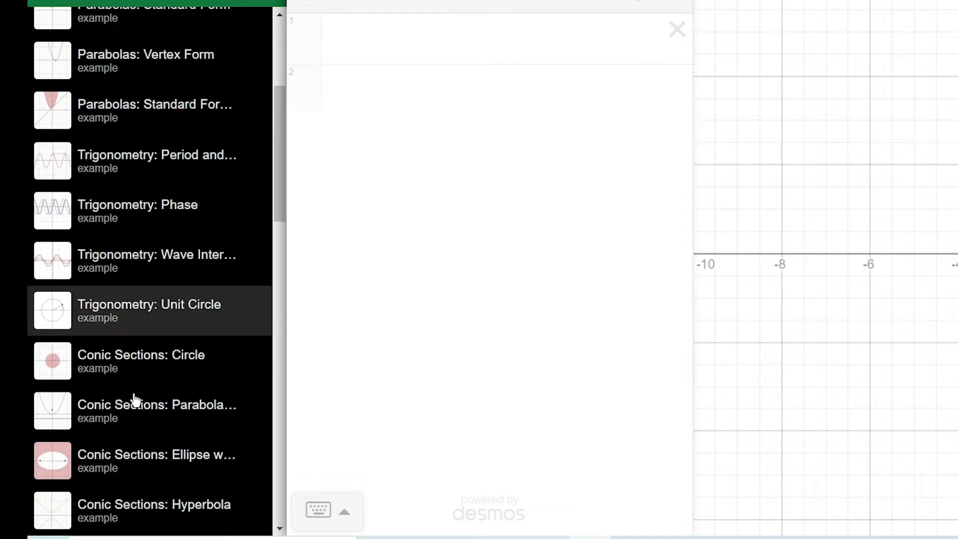
{"action": "left_click", "coordinate": [148, 324]}
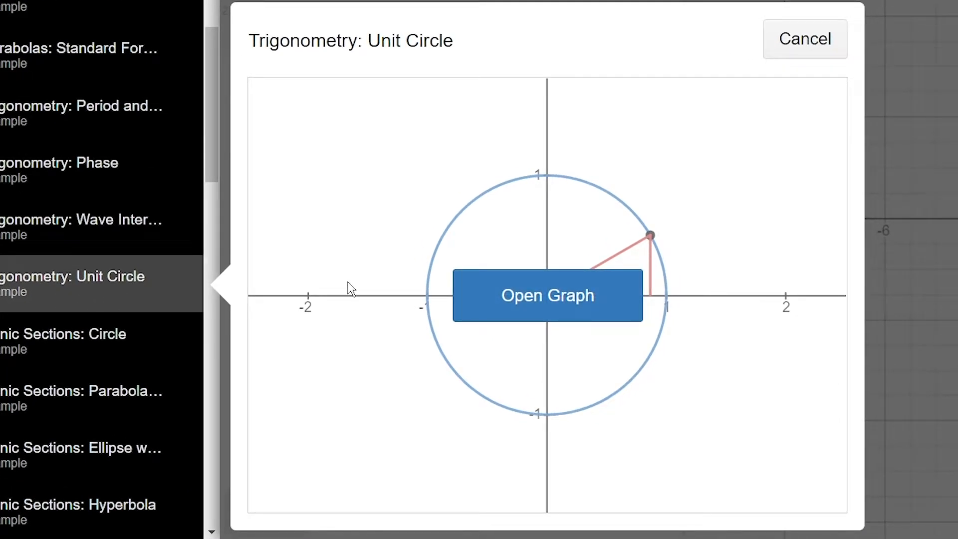
{"action": "left_click", "coordinate": [486, 296]}
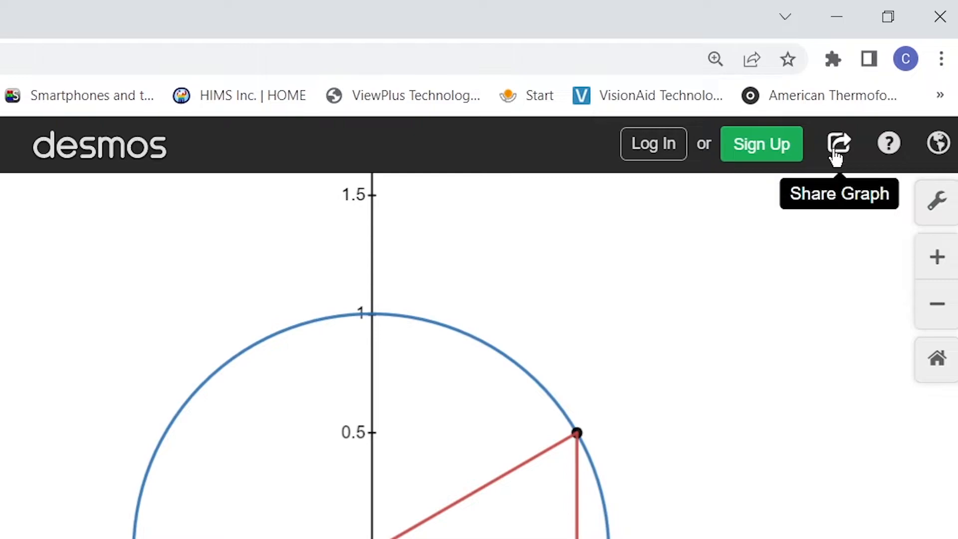
- Export the unit circle graph as a PNG image sized for the VP Max (11.5 x 11 in) tactile embosser
{"action": "left_click", "coordinate": [836, 156]}
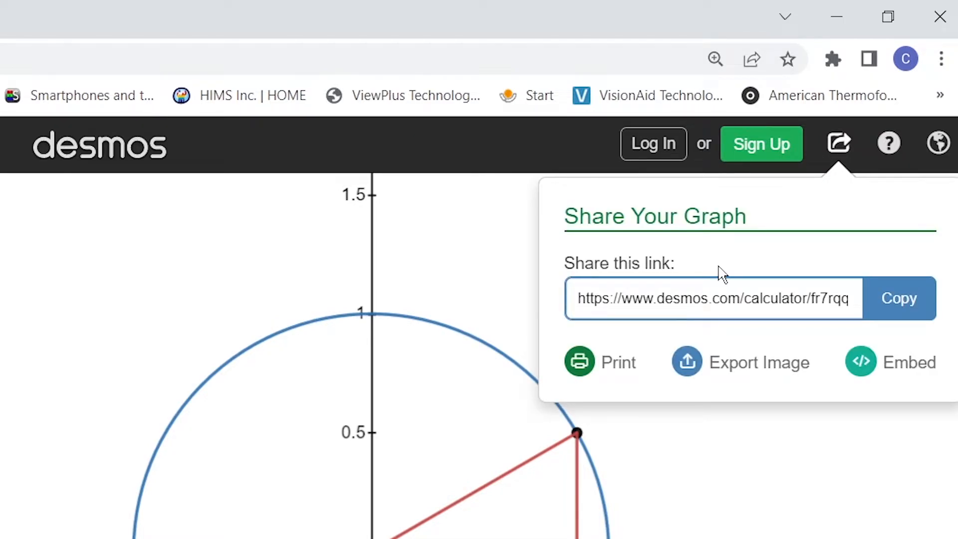
{"action": "left_click", "coordinate": [728, 375]}
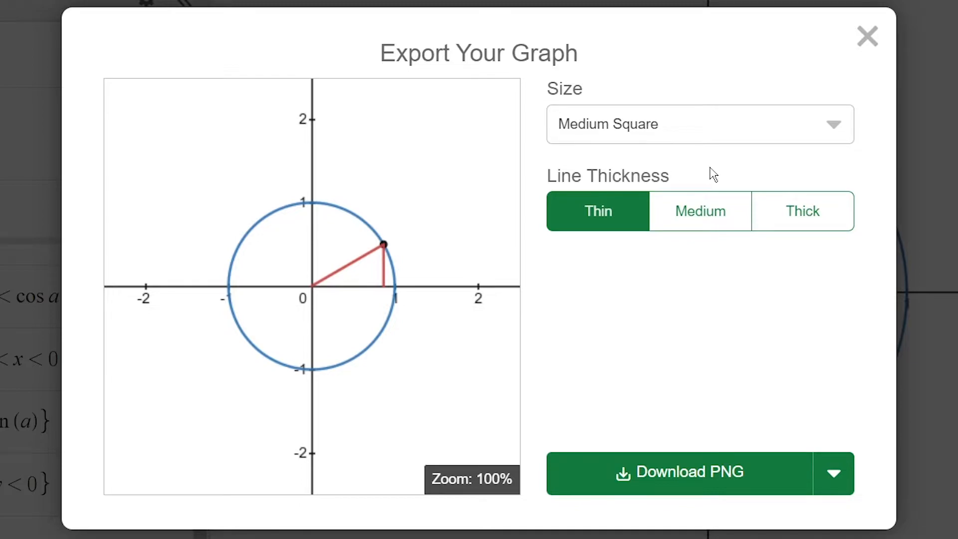
{"action": "left_click", "coordinate": [833, 138]}
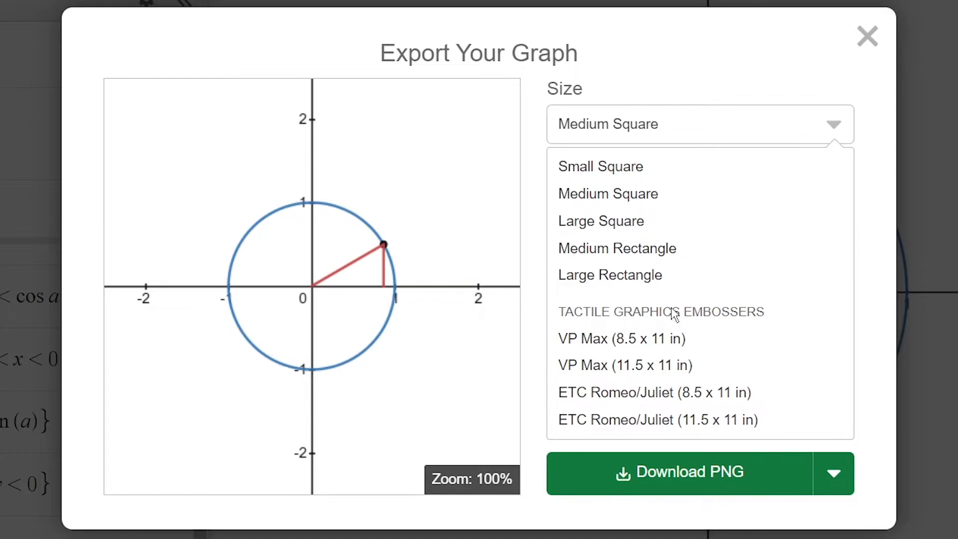
{"action": "left_click", "coordinate": [662, 370]}
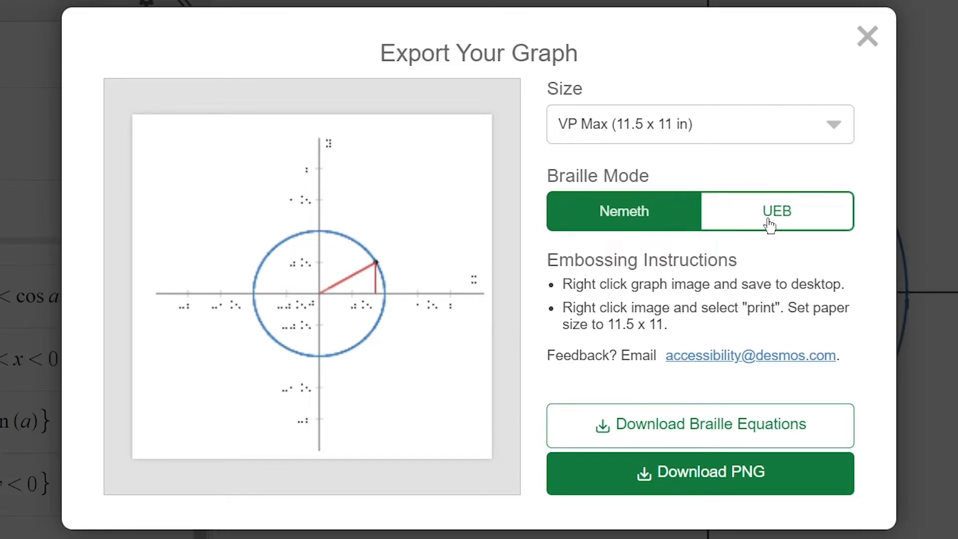
{"action": "left_click", "coordinate": [686, 473]}
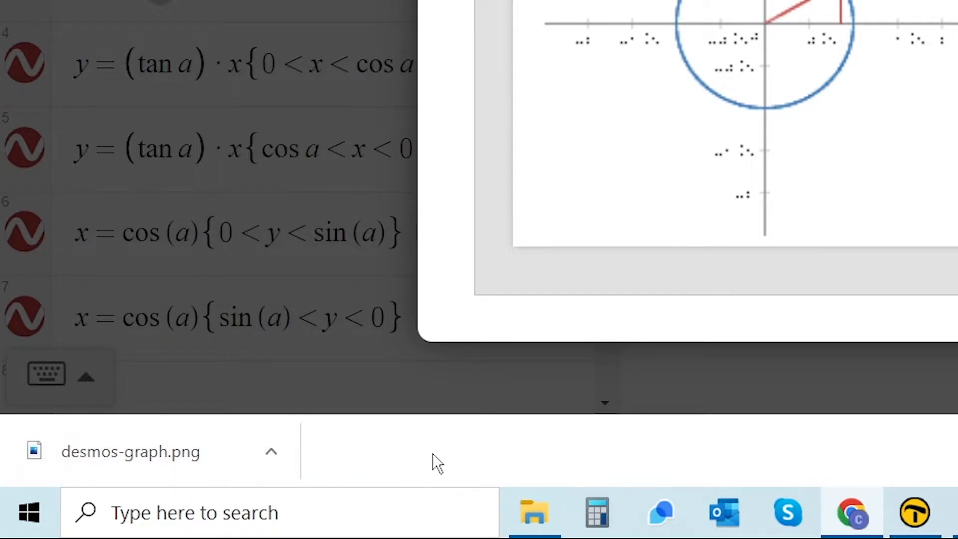
- Print desmos-graph.png from the Downloads folder on the Irie AT BrailleTrac 120 with the paper type Printer Setting
{"action": "left_click", "coordinate": [535, 521]}
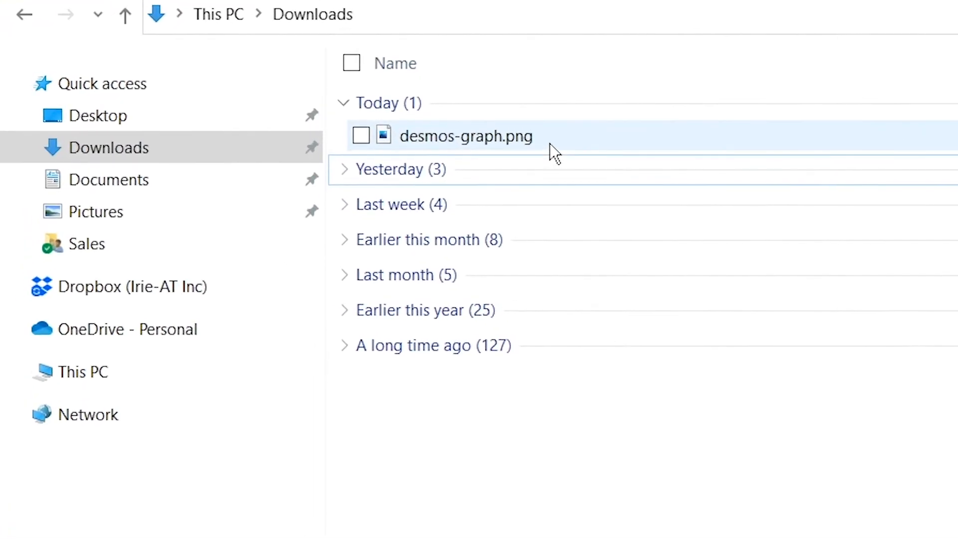
{"action": "left_click", "coordinate": [549, 143]}
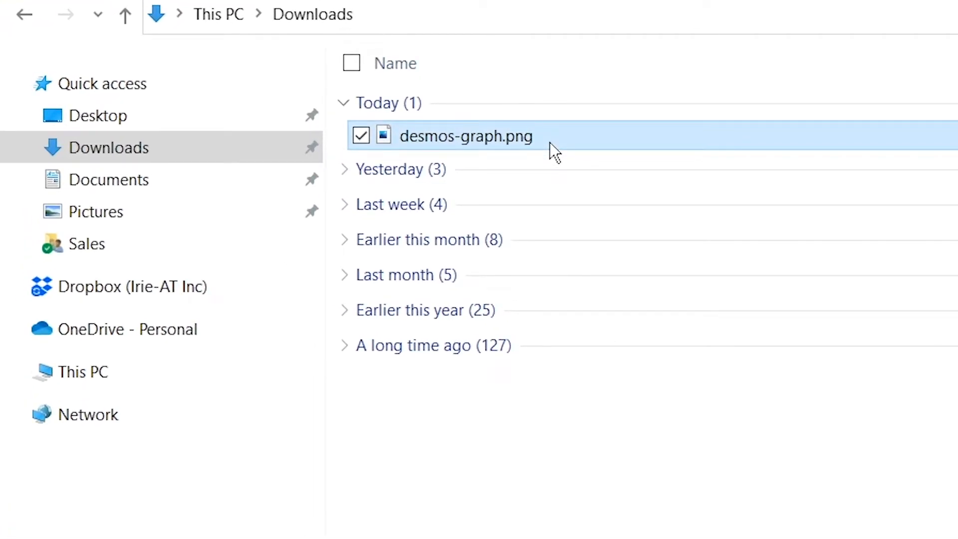
{"action": "right_click", "coordinate": [550, 143]}
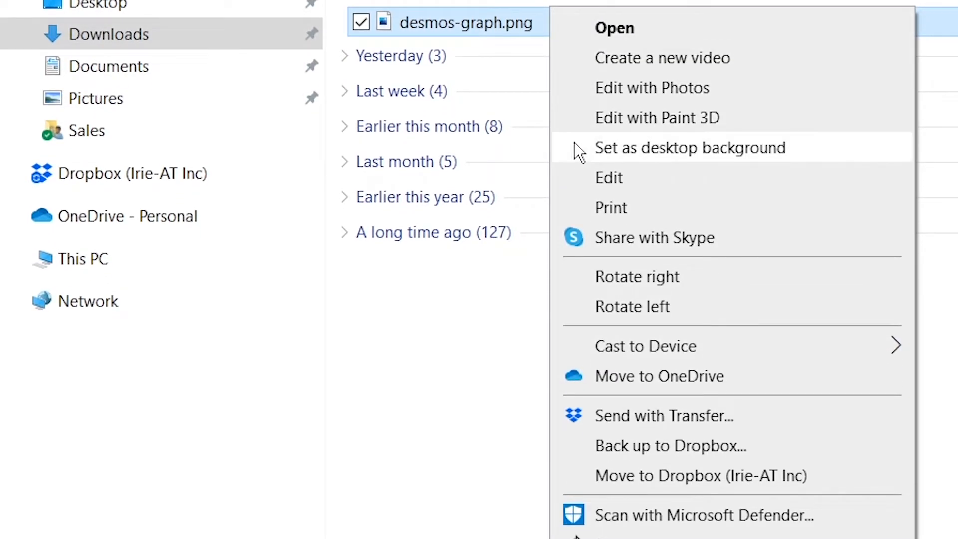
{"action": "left_click", "coordinate": [685, 215]}
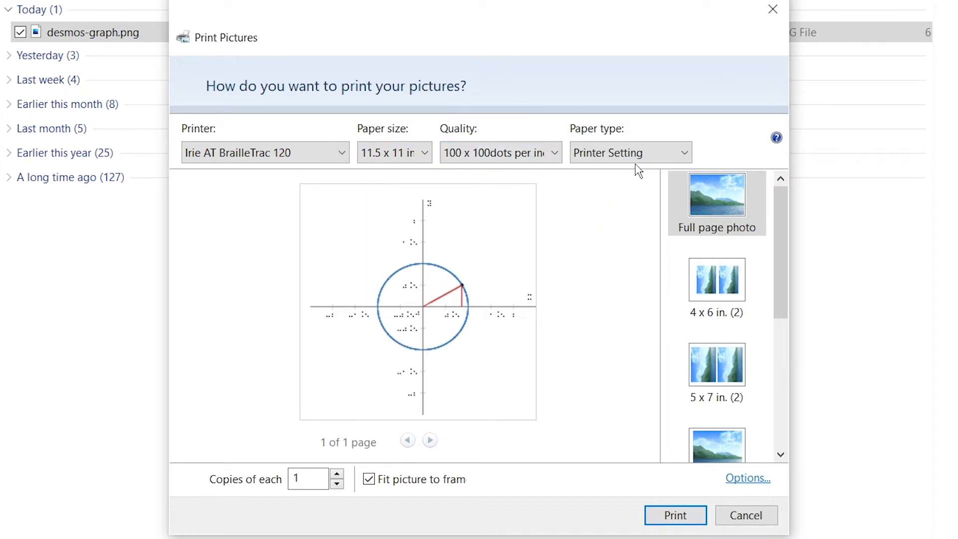
{"action": "left_click", "coordinate": [655, 161]}
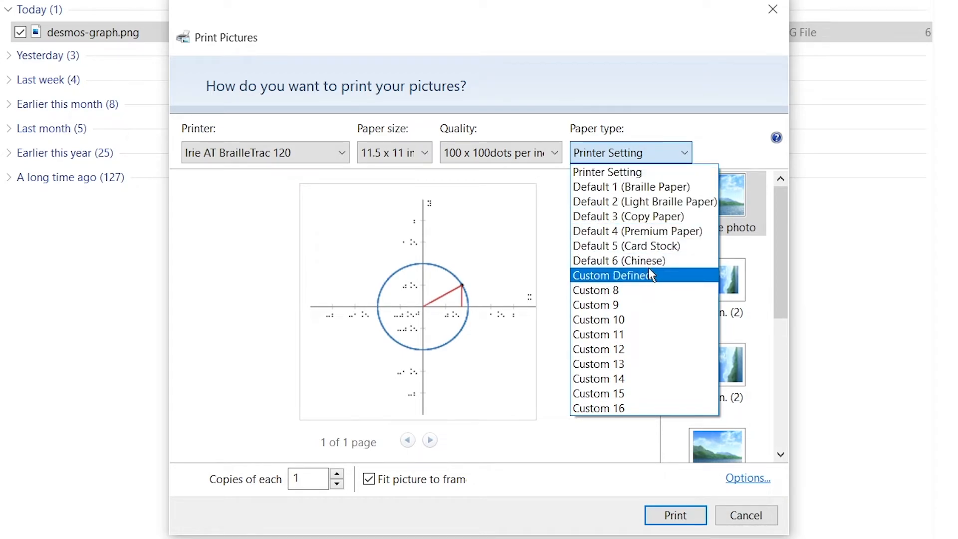
{"action": "left_click", "coordinate": [648, 171]}
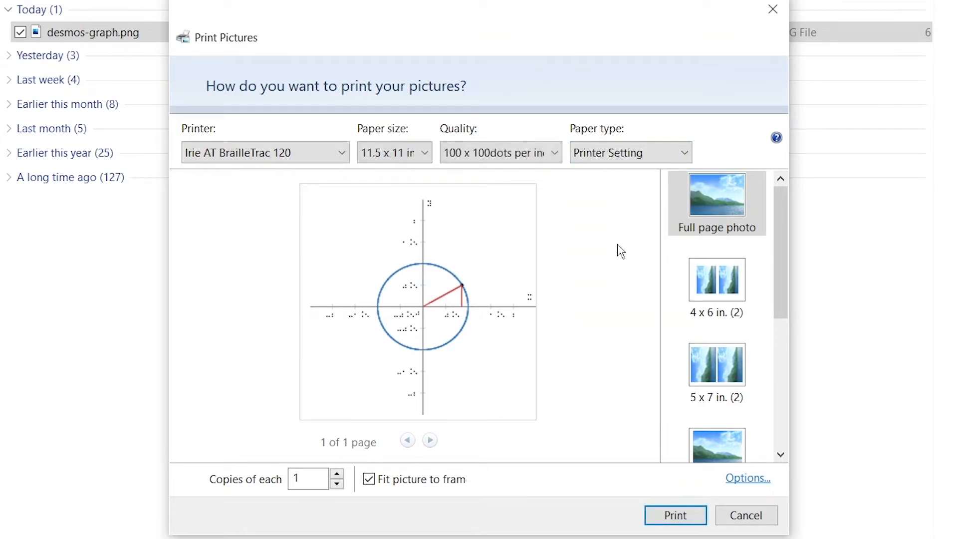
{"action": "left_click", "coordinate": [661, 526]}
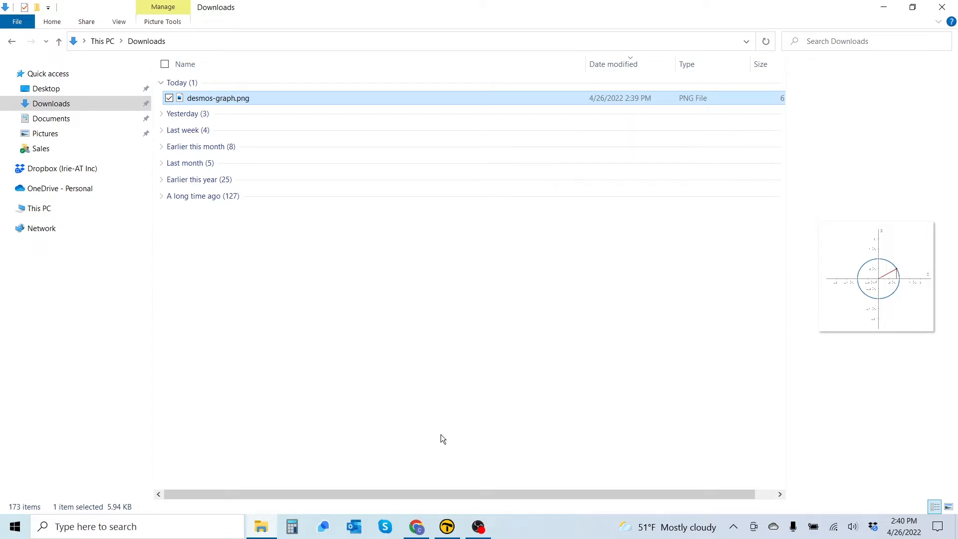
- Switch to TactileView and open desmos-graph.png from the Downloads folder
{"action": "left_click", "coordinate": [447, 526]}
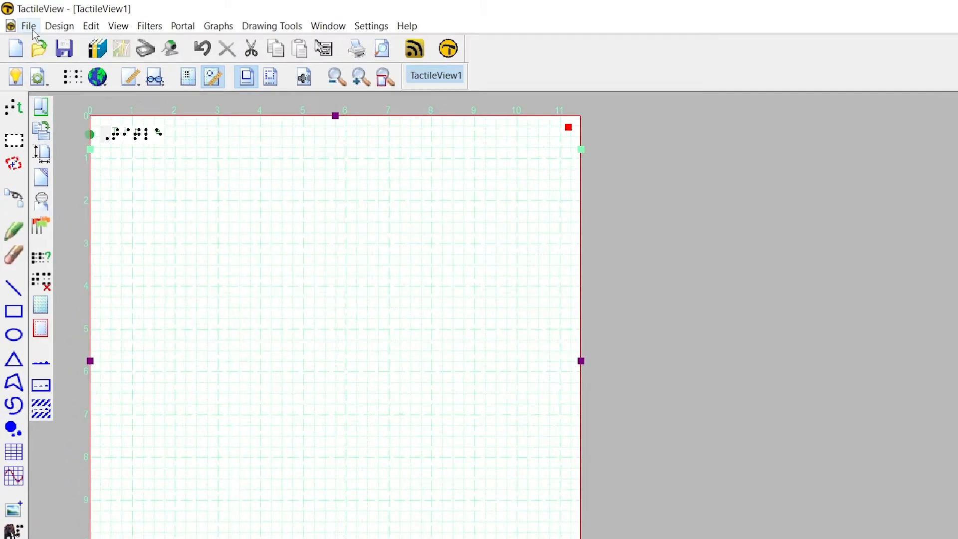
{"action": "left_click", "coordinate": [23, 21]}
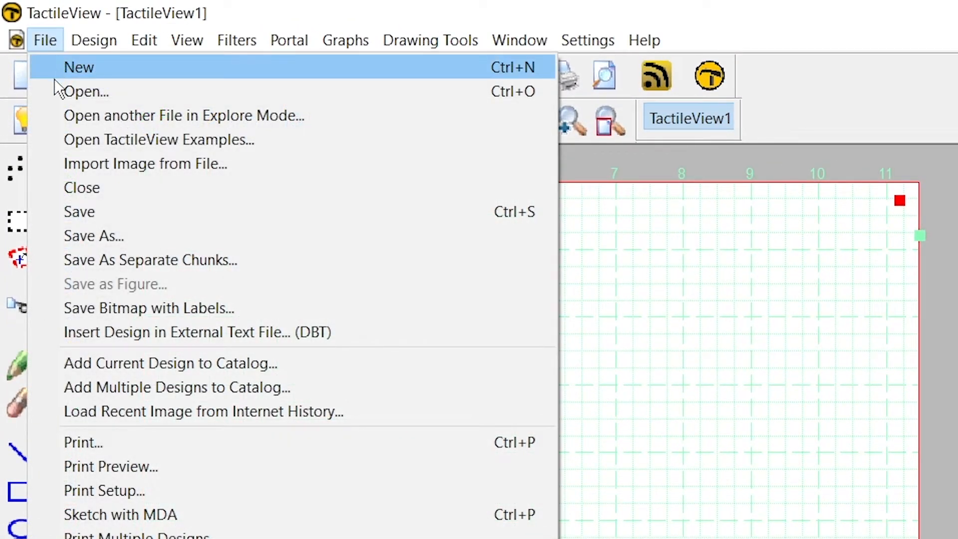
{"action": "left_click", "coordinate": [55, 90]}
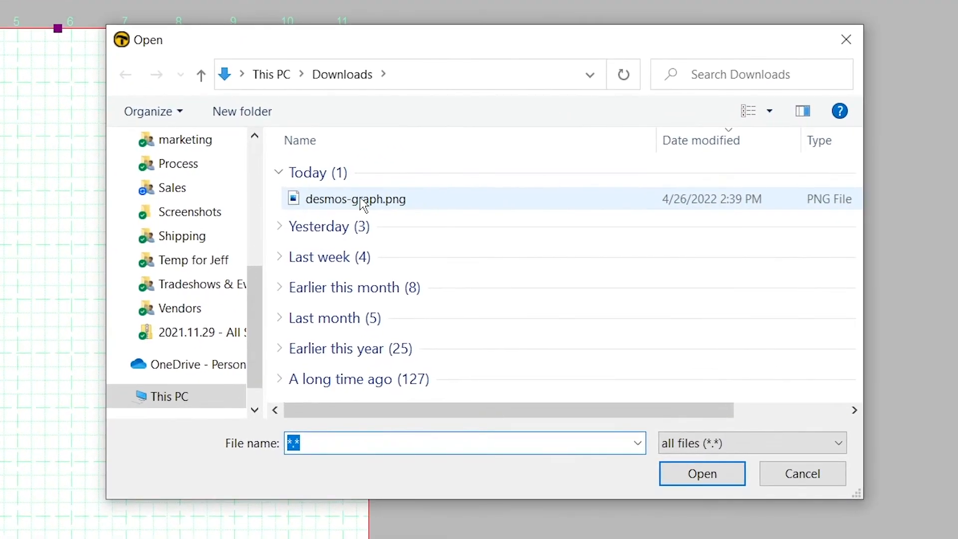
{"action": "left_click", "coordinate": [364, 202]}
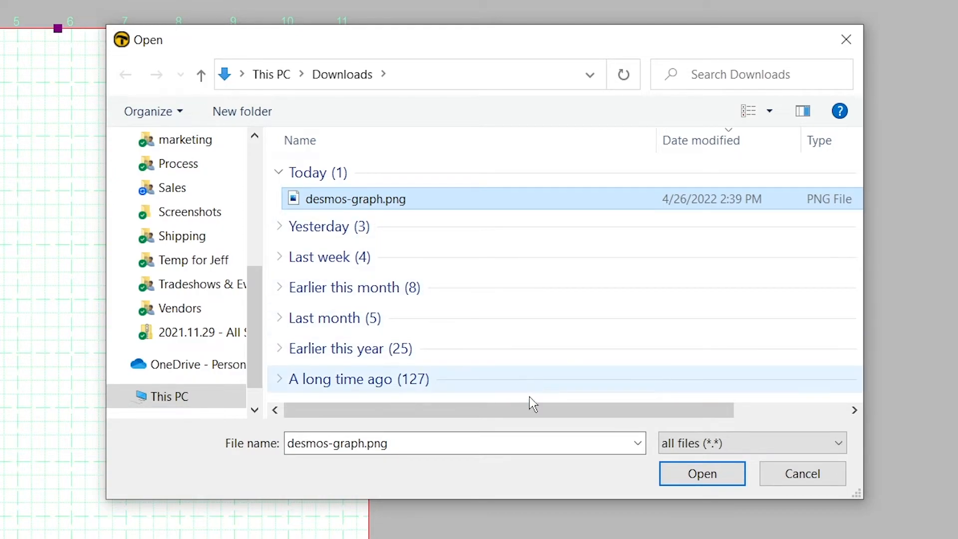
{"action": "left_click", "coordinate": [670, 475]}
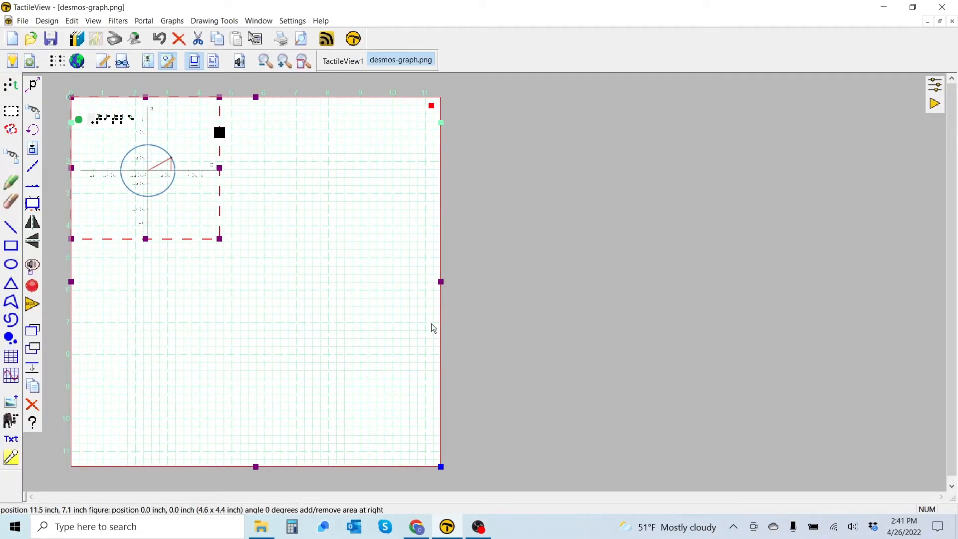
- Reposition the graph image below the braille title and enlarge it to about 9.4 by 9 inches
{"action": "left_click_drag", "start_coordinate": [185, 213], "coordinate": [219, 301]}
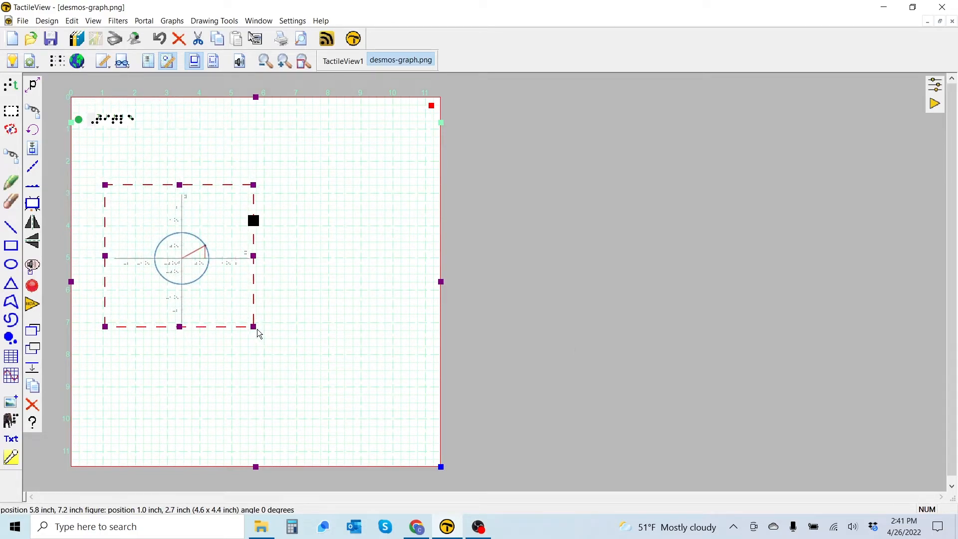
{"action": "left_click_drag", "start_coordinate": [254, 327], "coordinate": [397, 424]}
{"action": "left_click_drag", "start_coordinate": [281, 349], "coordinate": [280, 326]}
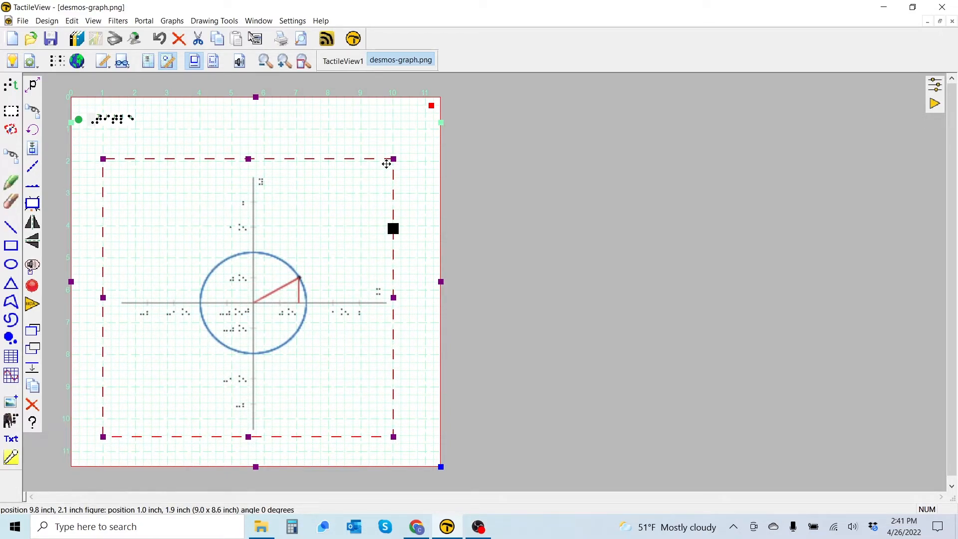
{"action": "left_click_drag", "start_coordinate": [394, 159], "coordinate": [405, 145]}
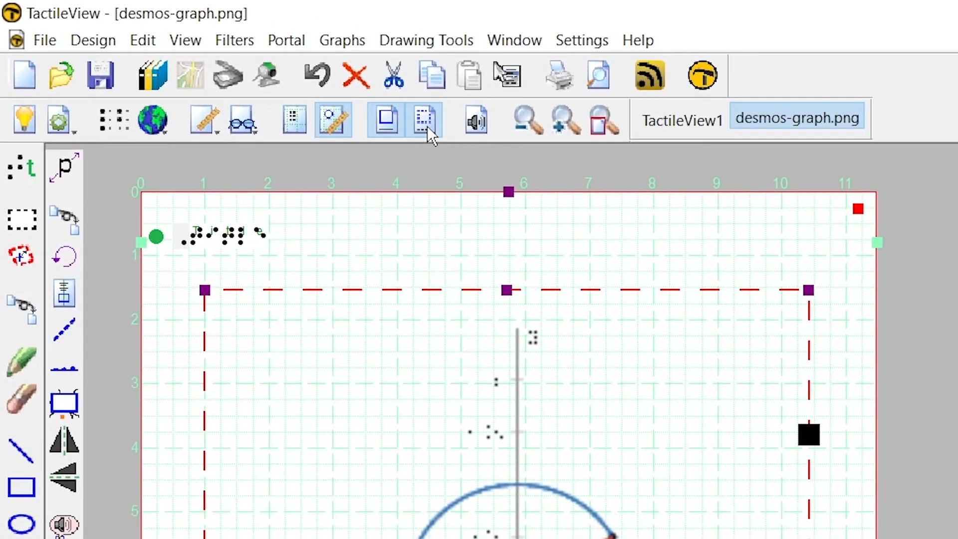
- Show the design as embosser dots and apply the Change Line Thickness filter at 100
{"action": "left_click", "coordinate": [428, 127]}
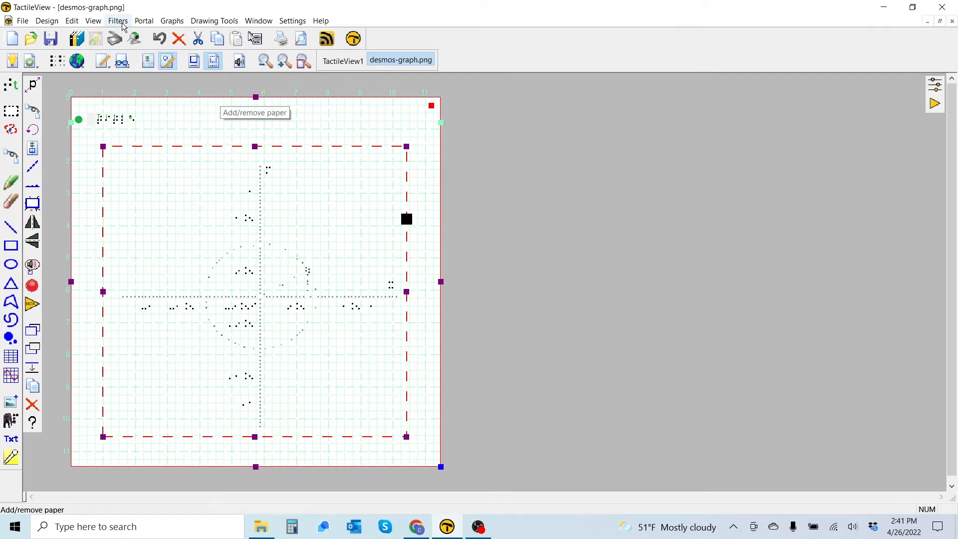
{"action": "left_click", "coordinate": [122, 23]}
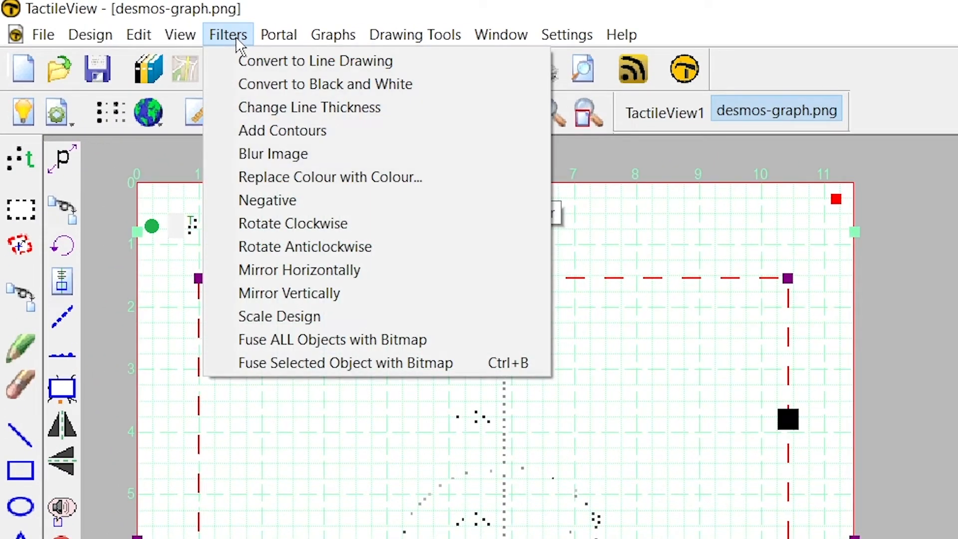
{"action": "left_click", "coordinate": [249, 105]}
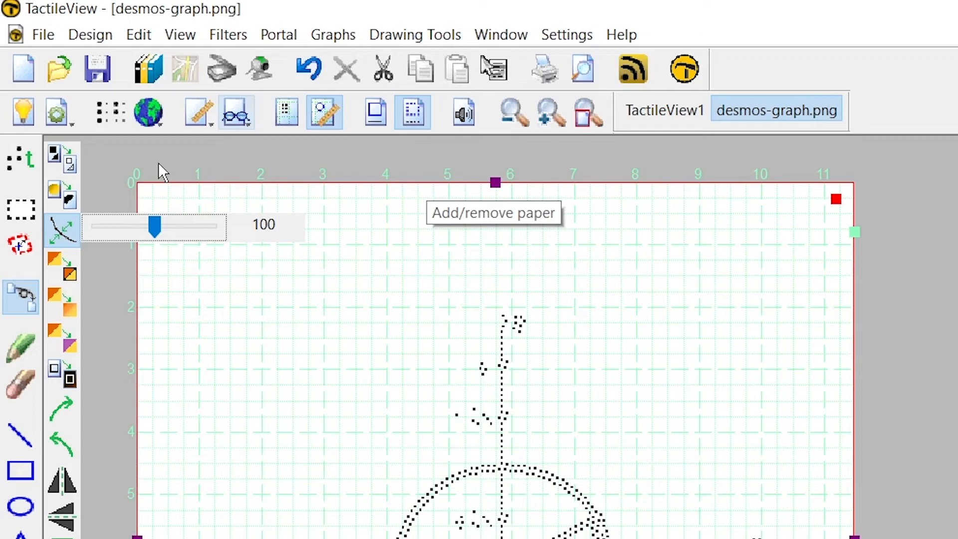
- Lower the Change Line Thickness filter to 60 to thin the graph's dotted lines
{"action": "left_click_drag", "start_coordinate": [163, 228], "coordinate": [138, 228]}
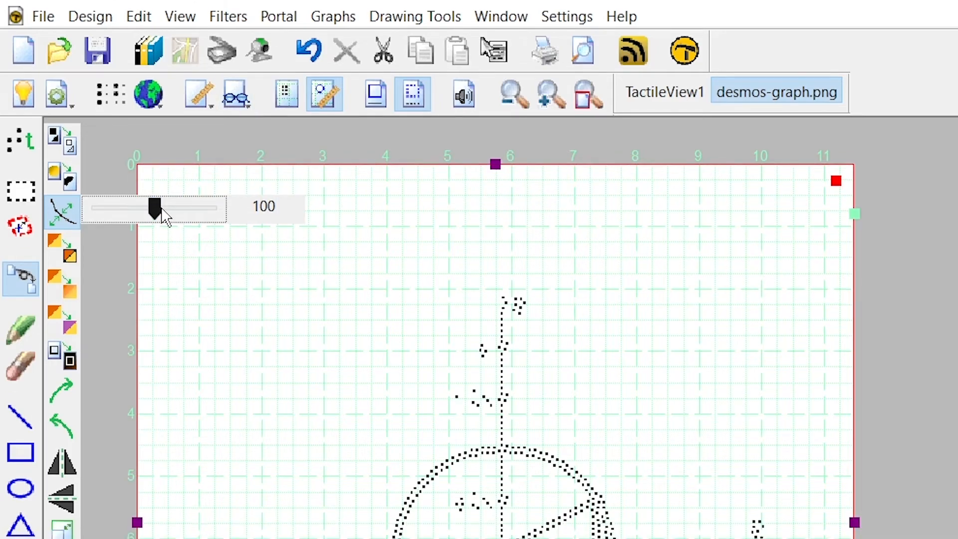
{"action": "left_click_drag", "start_coordinate": [138, 27], "coordinate": [128, 27]}
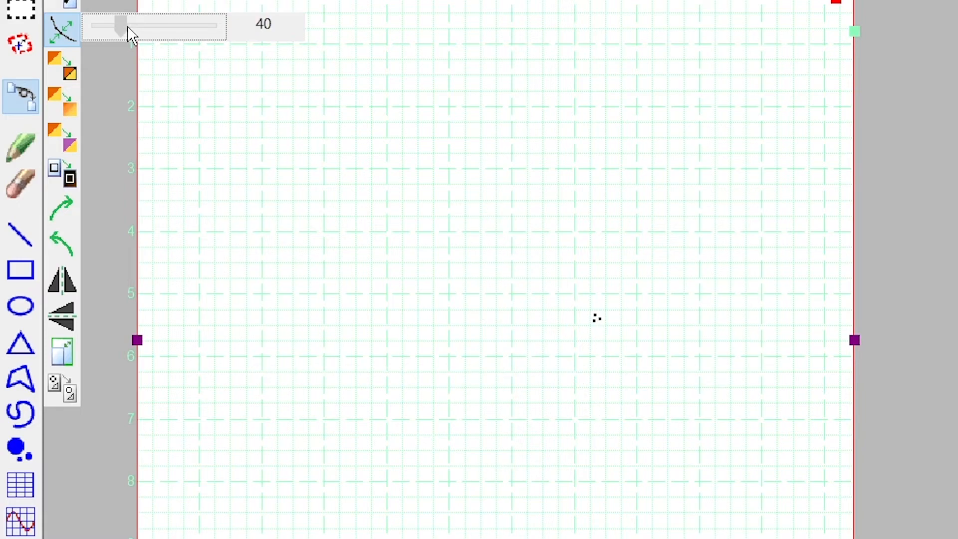
{"action": "left_click_drag", "start_coordinate": [128, 32], "coordinate": [133, 33]}
{"action": "key", "text": "Right"}
{"action": "key", "text": "Right"}
{"action": "key", "text": "Right"}
{"action": "key", "text": "Right"}
{"action": "key", "text": "Right"}
{"action": "key", "text": "Right"}
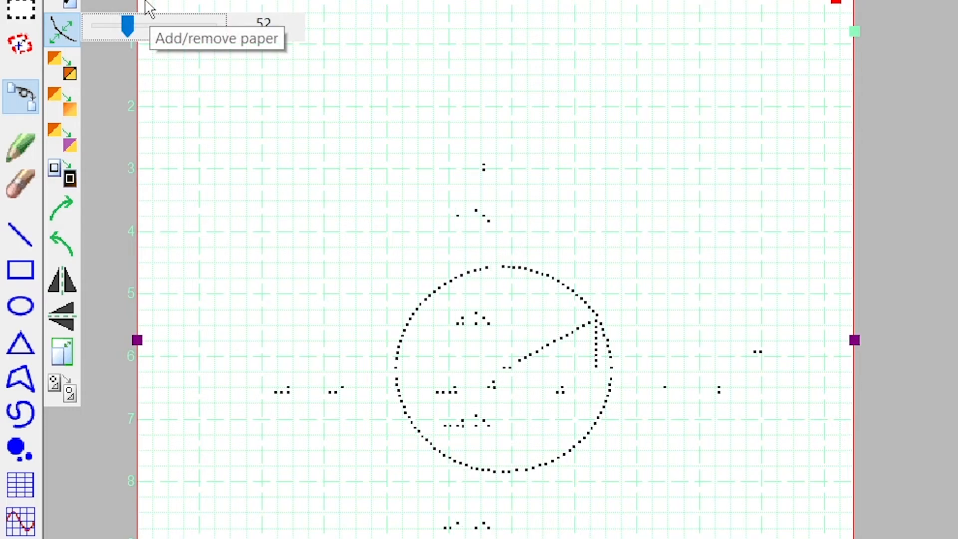
{"action": "key", "text": "Right"}
{"action": "key", "text": "Right"}
{"action": "key", "text": "Right"}
{"action": "key", "text": "Right"}
{"action": "key", "text": "Right"}
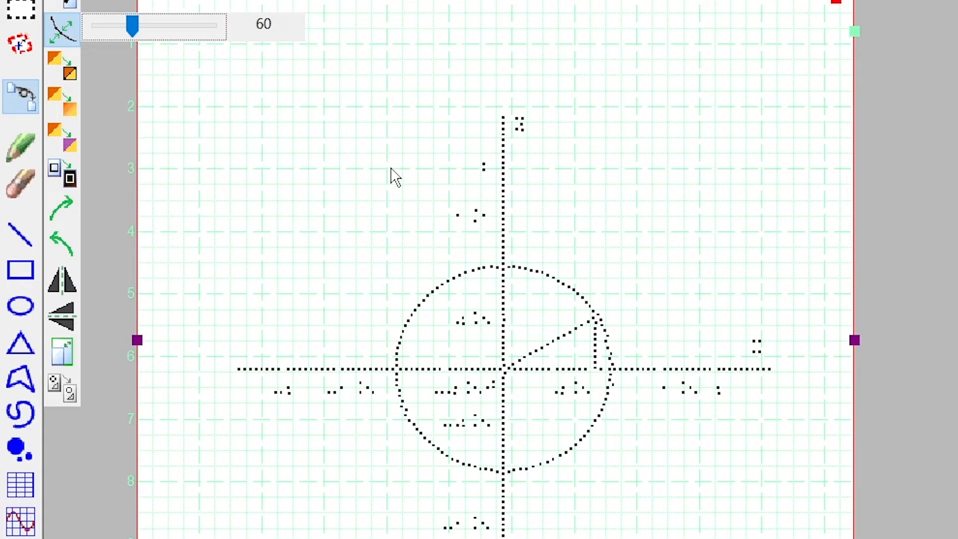
- Erase the braille number labels beside the upper part of the vertical axis, above the circle, with the round freehand eraser
{"action": "left_click", "coordinate": [20, 184]}
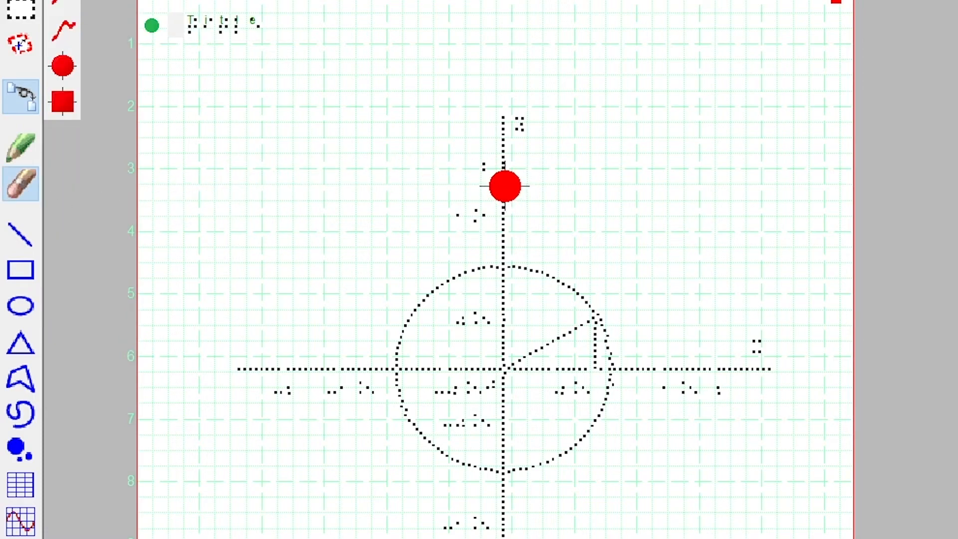
{"action": "scroll", "coordinate": [505, 186], "scroll_direction": "up", "scroll_amount": 2}
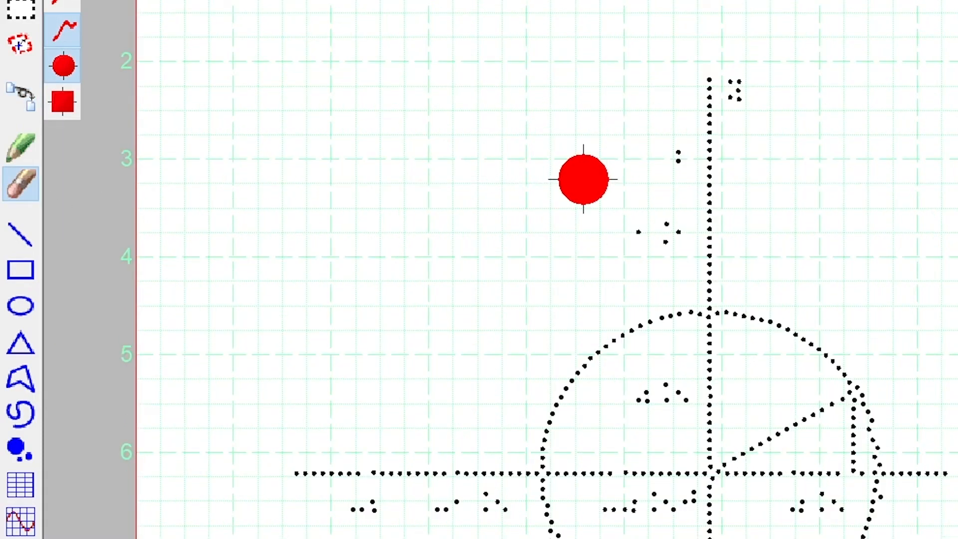
{"action": "mouse_move", "coordinate": [640, 167]}
{"action": "left_mouse_down"}
{"action": "mouse_move", "coordinate": [671, 145]}
{"action": "mouse_move", "coordinate": [648, 251]}
{"action": "mouse_move", "coordinate": [665, 227]}
{"action": "mouse_move", "coordinate": [663, 200]}
{"action": "left_mouse_up"}
{"action": "scroll", "coordinate": [658, 202], "scroll_direction": "down", "scroll_amount": 1}
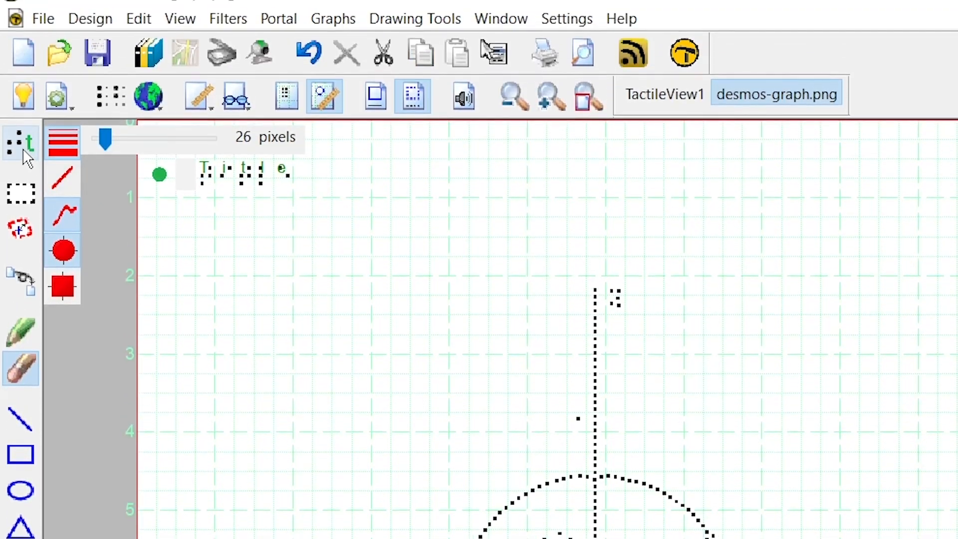
- Add the braille text label "9,6" beside the upper vertical axis and position it at about 4.65, 2.72 inches, clear of the axis
{"action": "left_click", "coordinate": [22, 168]}
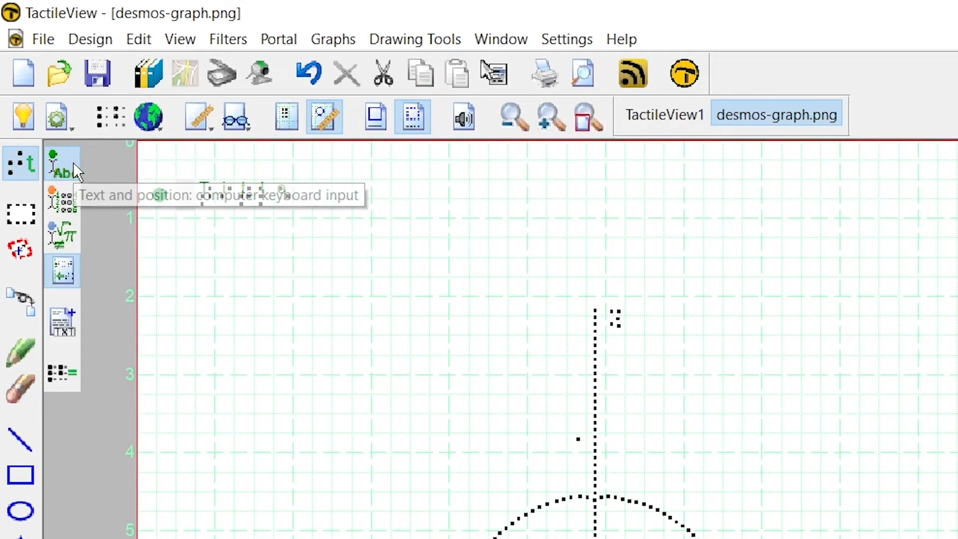
{"action": "left_click", "coordinate": [516, 355]}
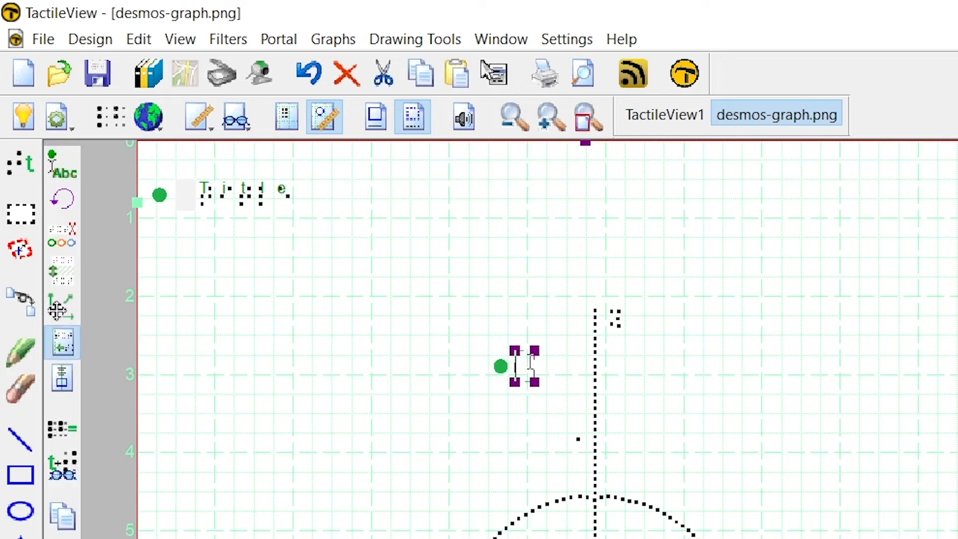
{"action": "type", "text": "9"}
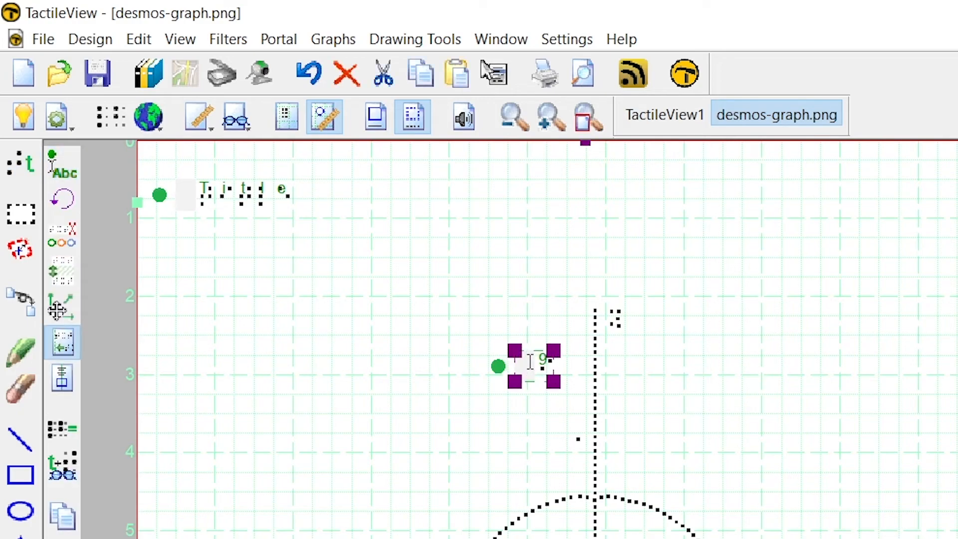
{"action": "type", "text": ",6"}
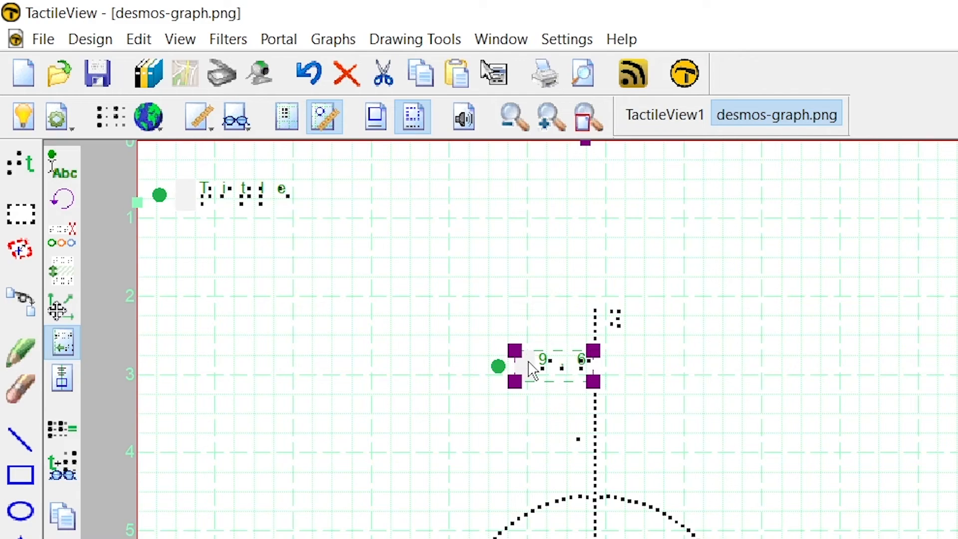
{"action": "scroll", "coordinate": [530, 362], "scroll_direction": "up", "scroll_amount": 1}
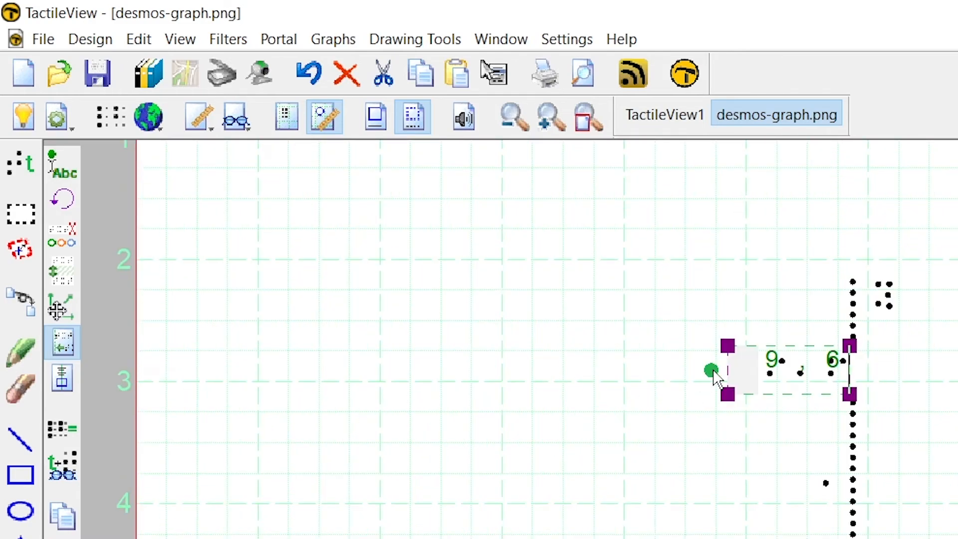
{"action": "left_click_drag", "start_coordinate": [711, 371], "coordinate": [691, 372]}
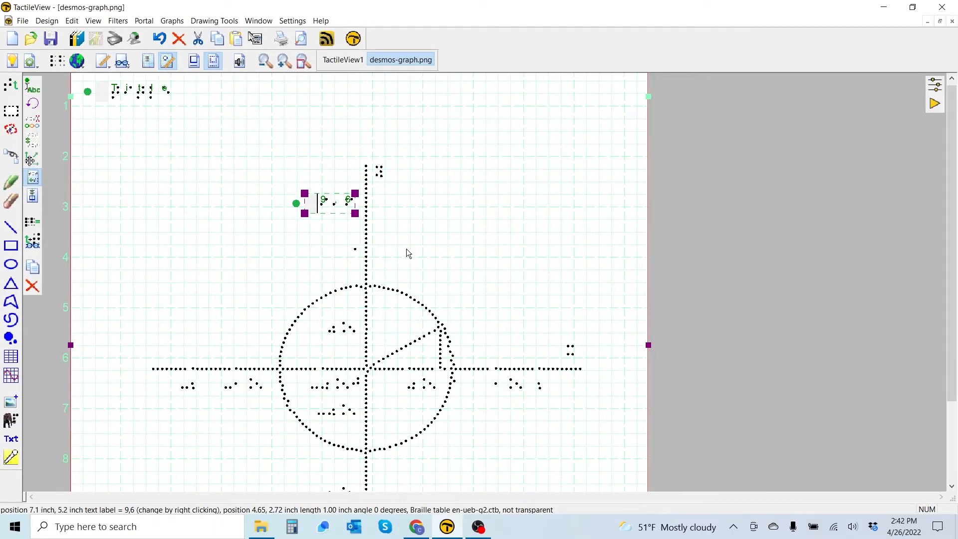
- Print one copy of the whole design on the Irie AT BrailleTrac 120
{"action": "scroll", "coordinate": [651, 401], "scroll_direction": "down", "scroll_amount": 1}
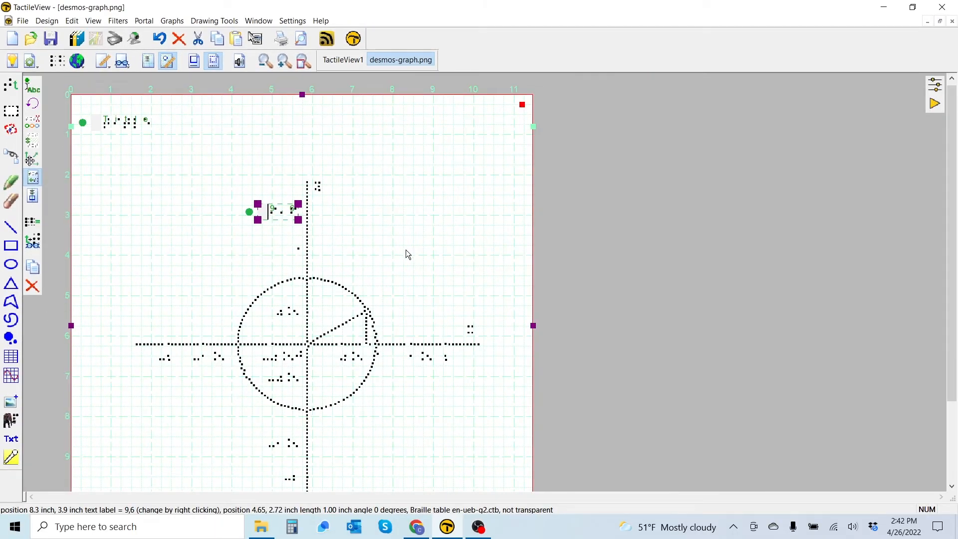
{"action": "scroll", "coordinate": [406, 250], "scroll_direction": "down", "scroll_amount": 1}
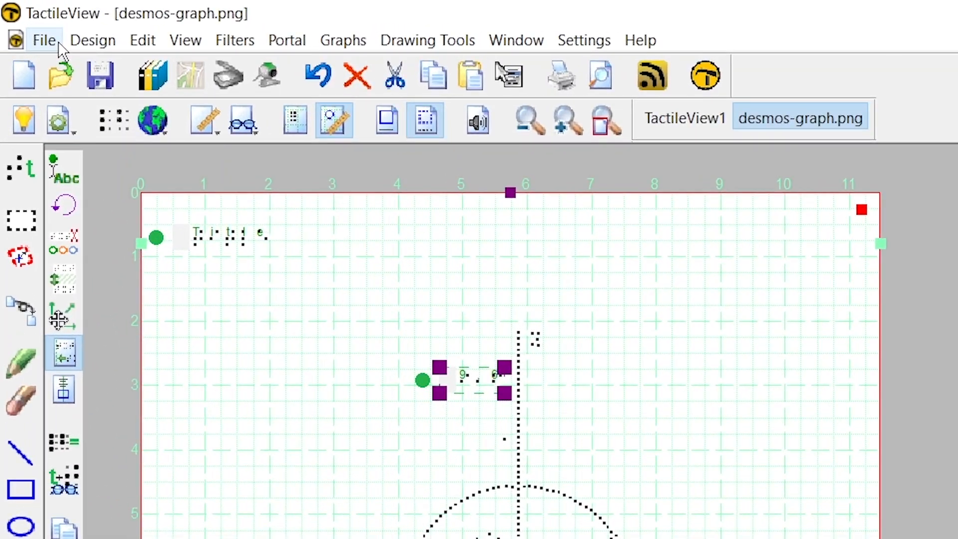
{"action": "left_click", "coordinate": [25, 21]}
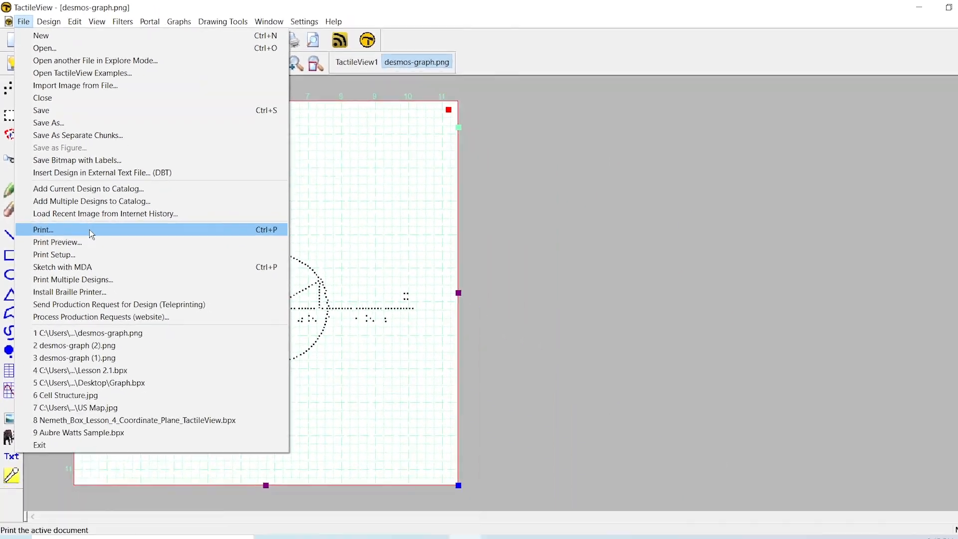
{"action": "left_click", "coordinate": [101, 220]}
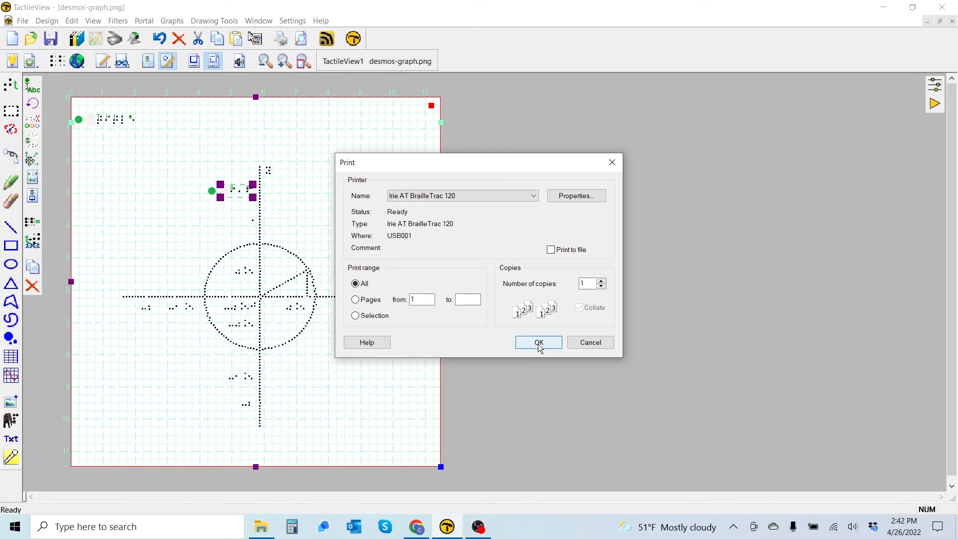
{"action": "left_click", "coordinate": [538, 343]}
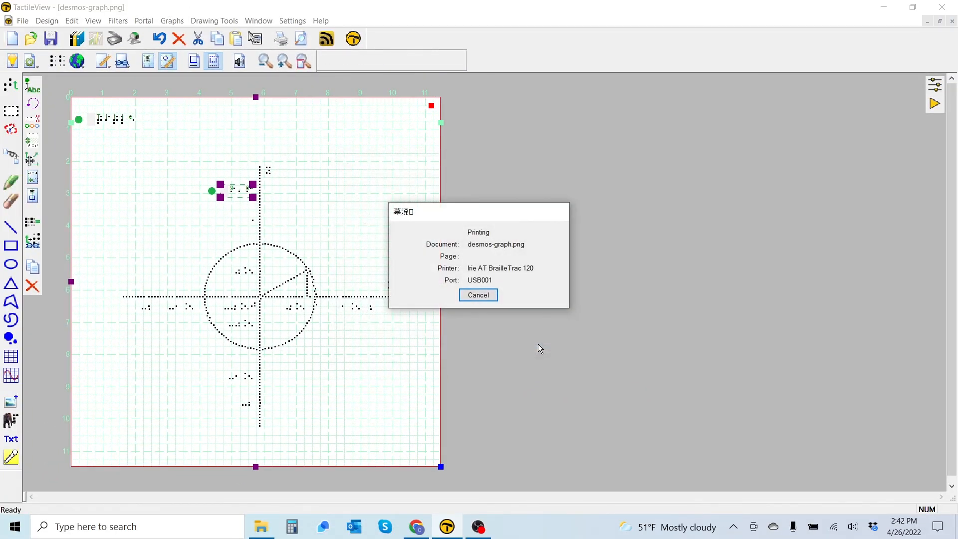